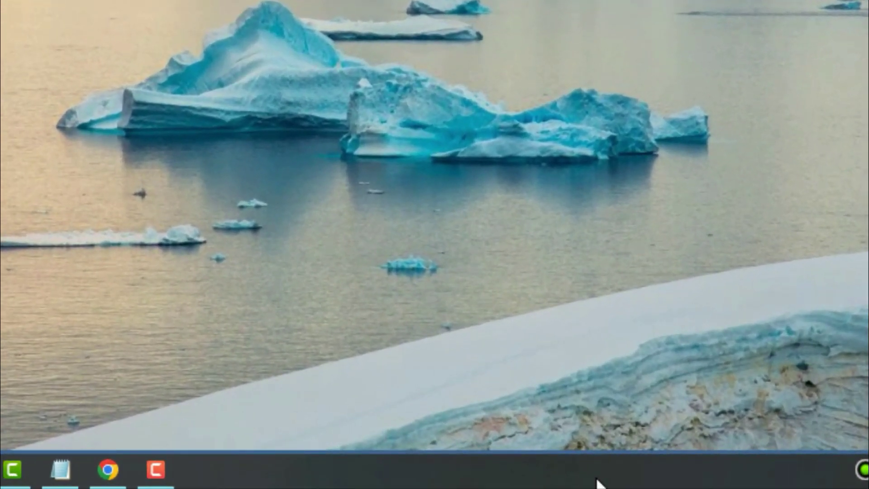
Step: Open Task Manager from the taskbar and end the Windows Explorer process
right_click(538, 482)
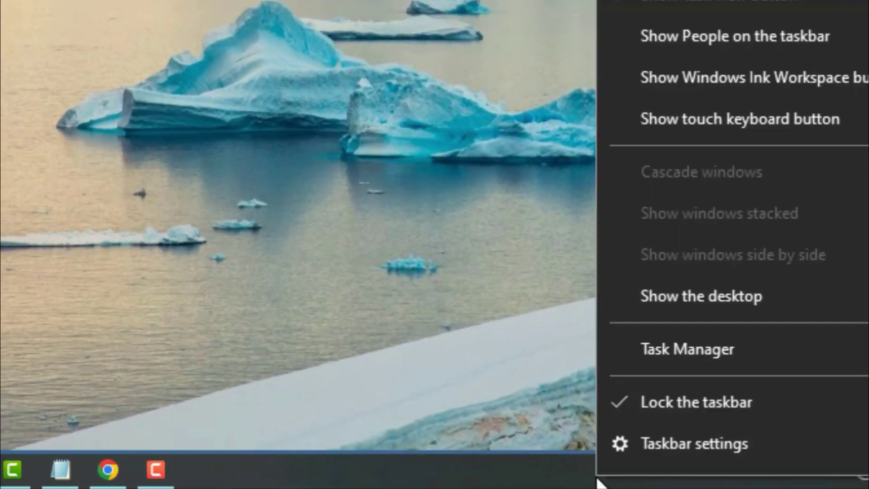
left_click(633, 360)
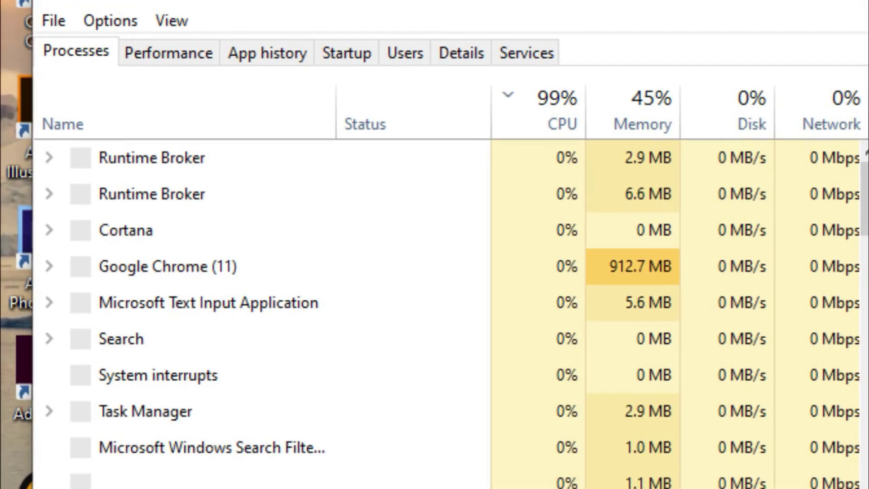
right_click(123, 333)
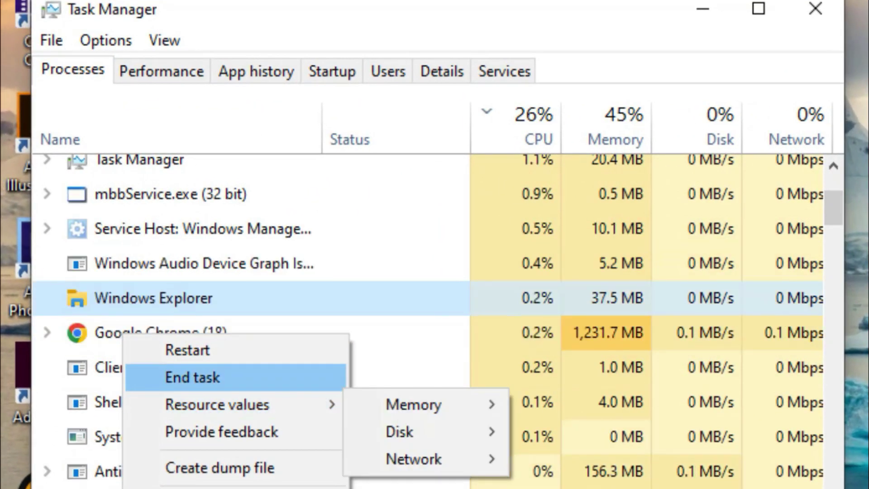
left_click(192, 376)
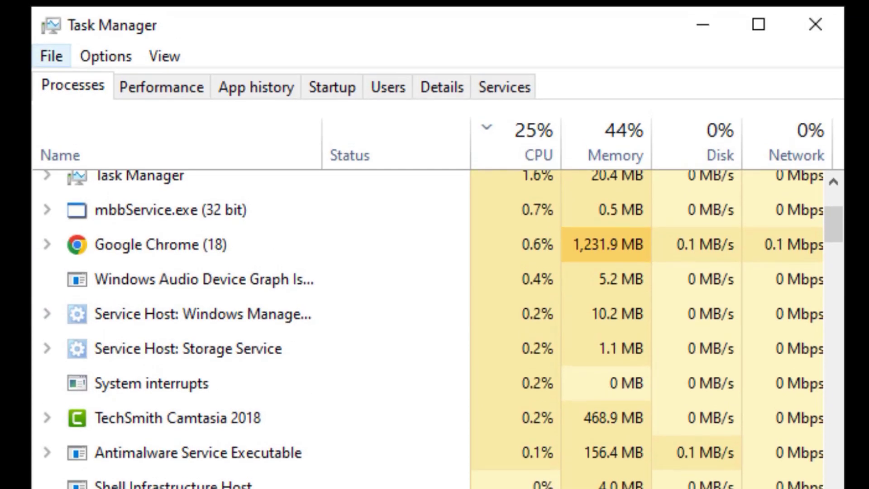
Step: Run explorer.exe as a new task to bring the desktop back
left_click(51, 40)
key("Up")
key("Return")
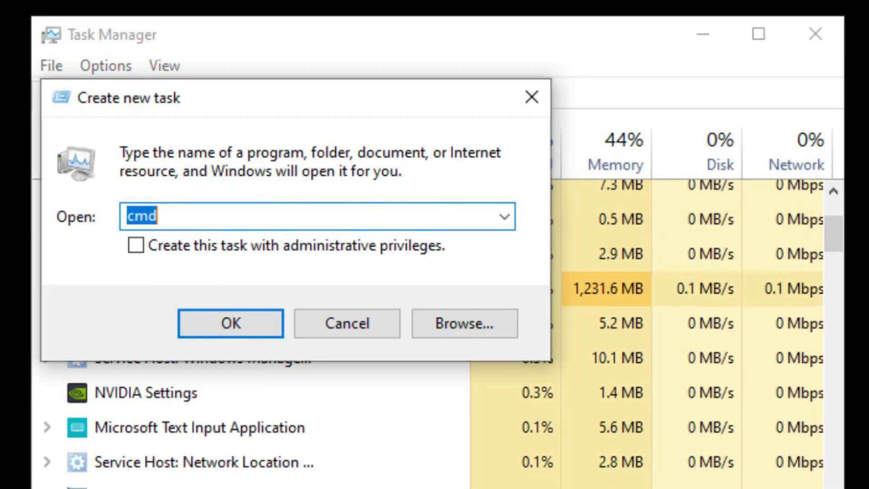
type("e")
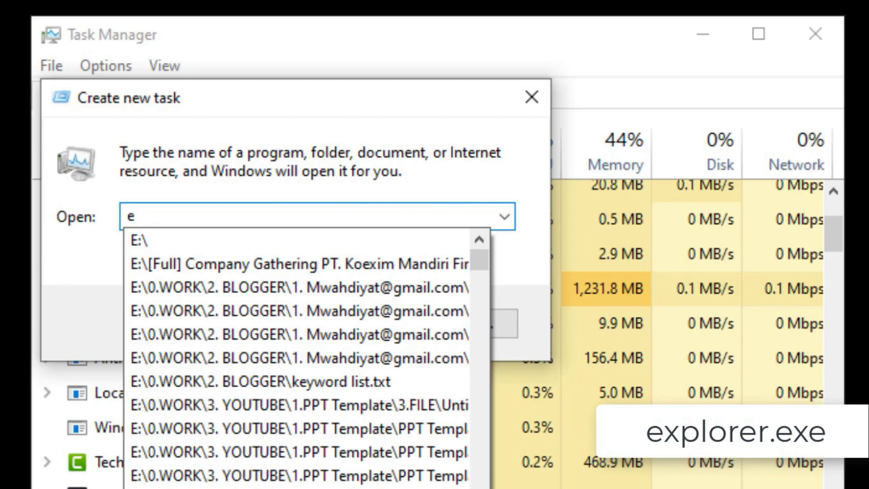
type("xplore")
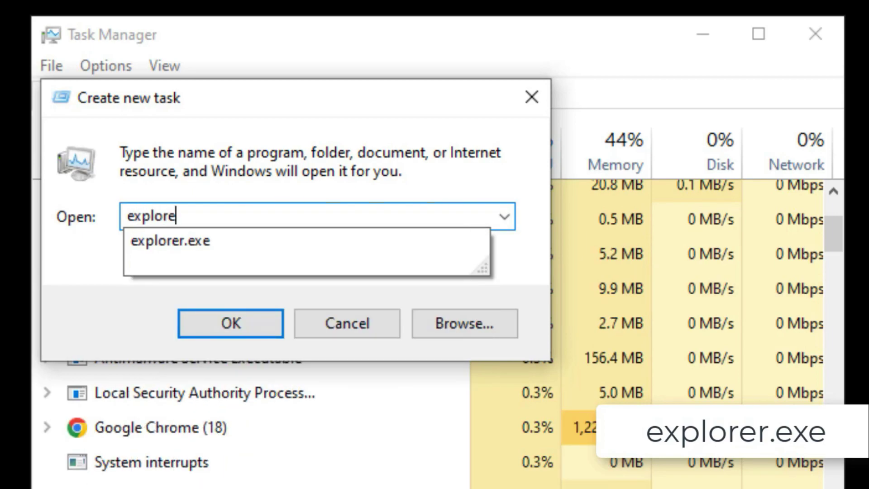
type("r.e")
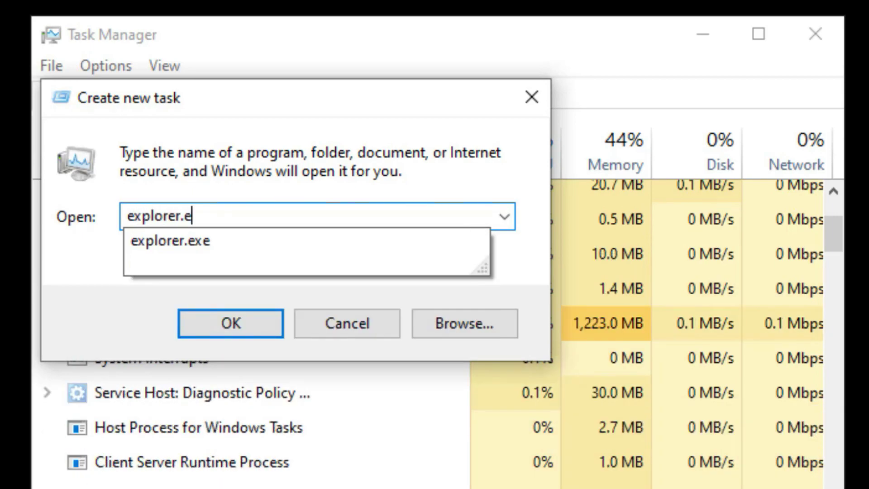
type("xe")
key("Return")
Step: Restart Windows Explorer, then bring up the Start menu to test it
key("shift+F10")
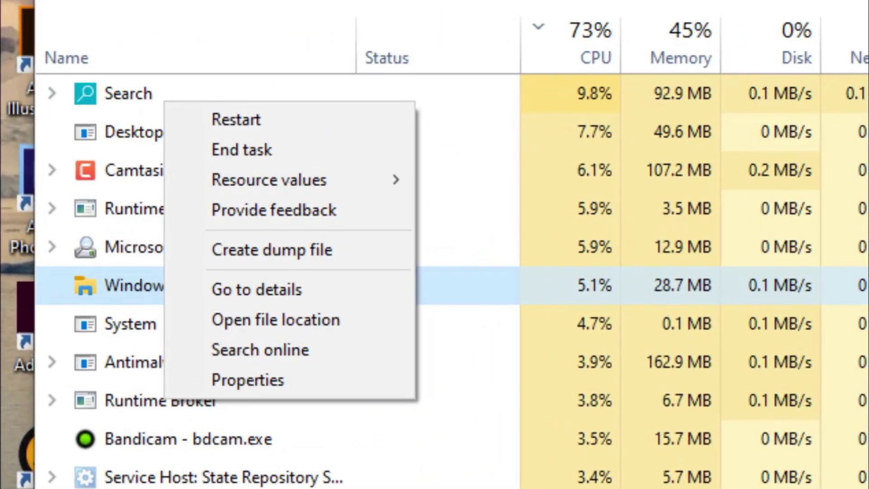
key("Down")
key("Down")
key("Down")
key("Down")
key("Down")
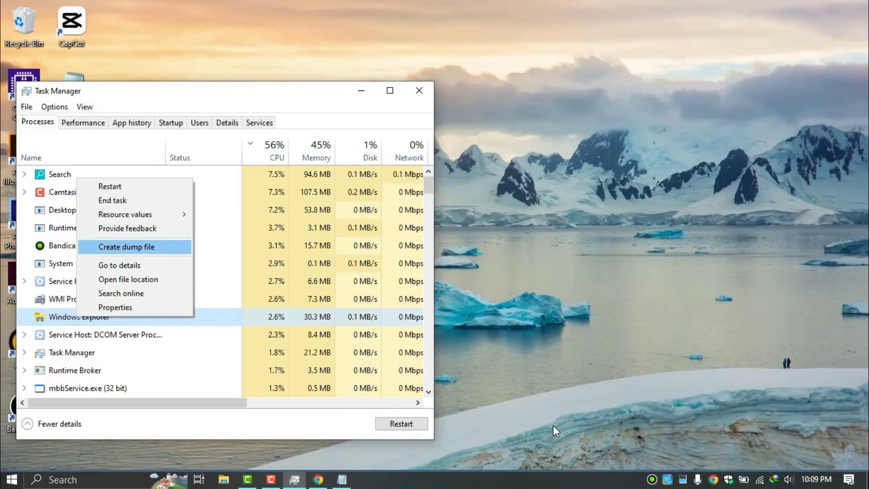
key("Up")
key("Up")
key("Up")
key("Return")
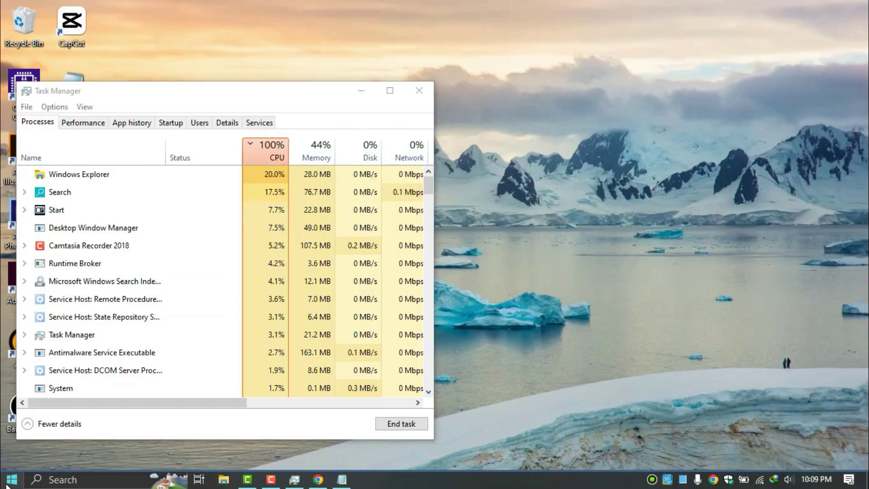
key("super")
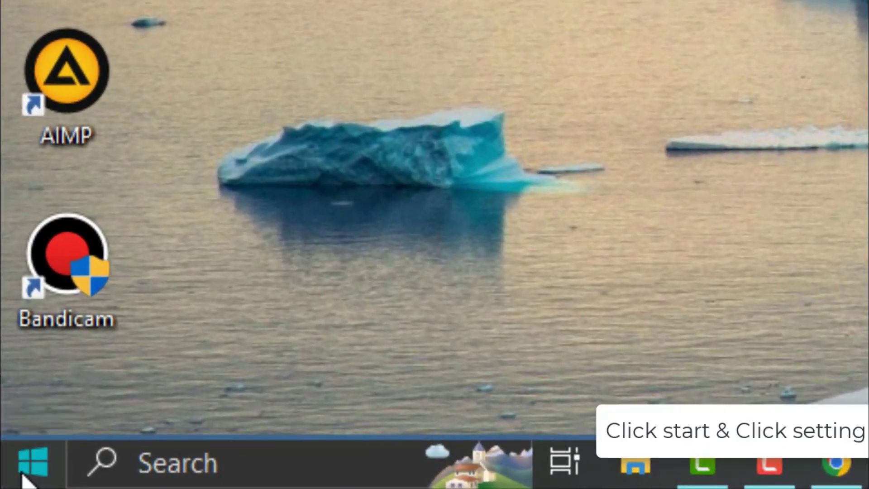
Step: Go from Start to Settings > Windows Update and begin checking for updates
left_click(27, 469)
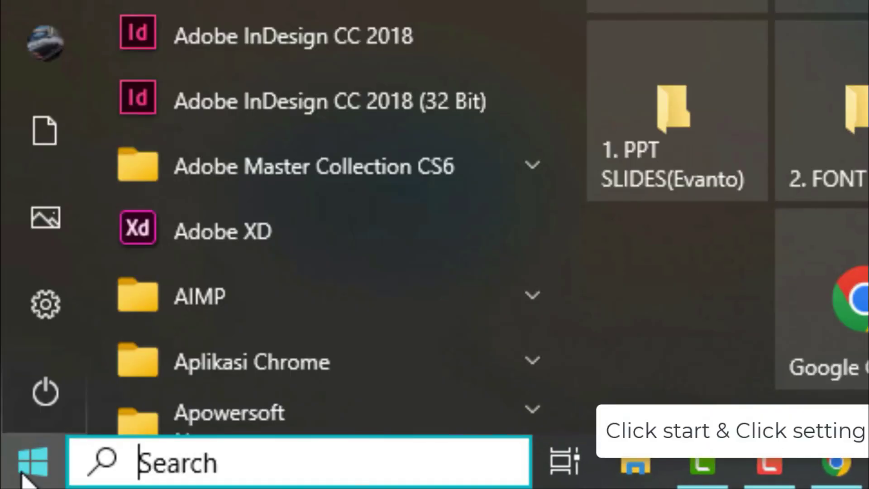
left_click(73, 314)
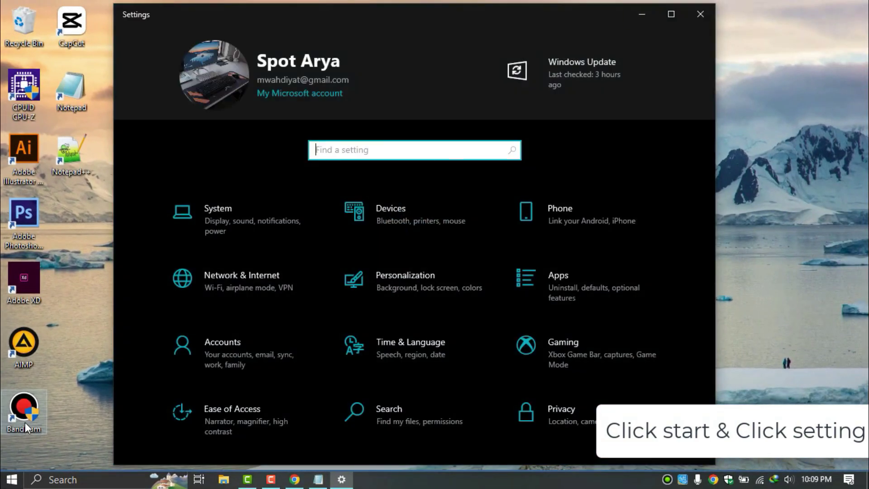
type("wi")
type("n")
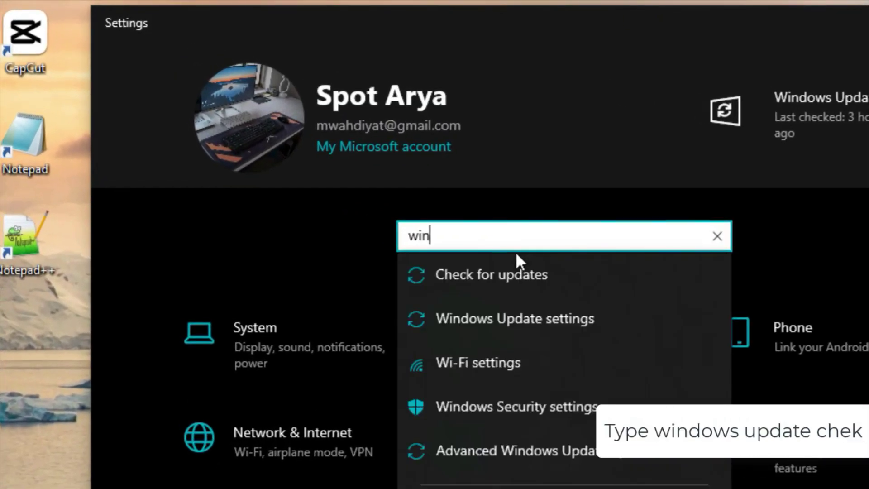
type("dows")
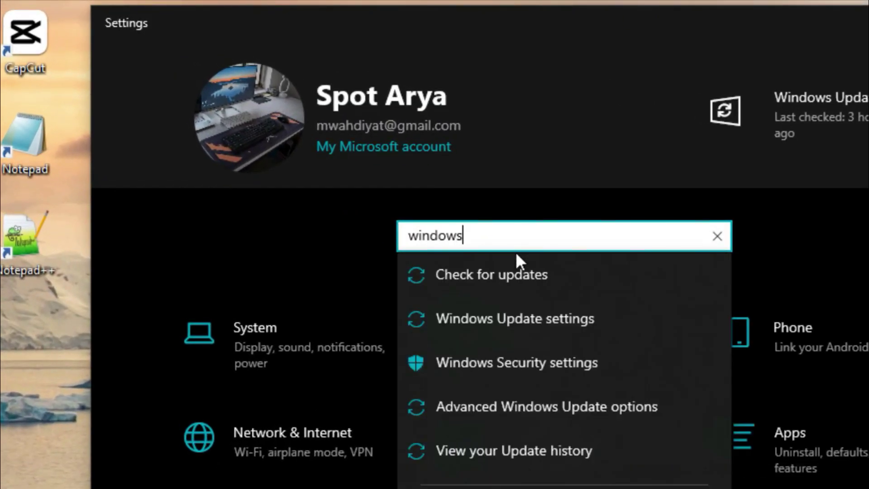
left_click(524, 272)
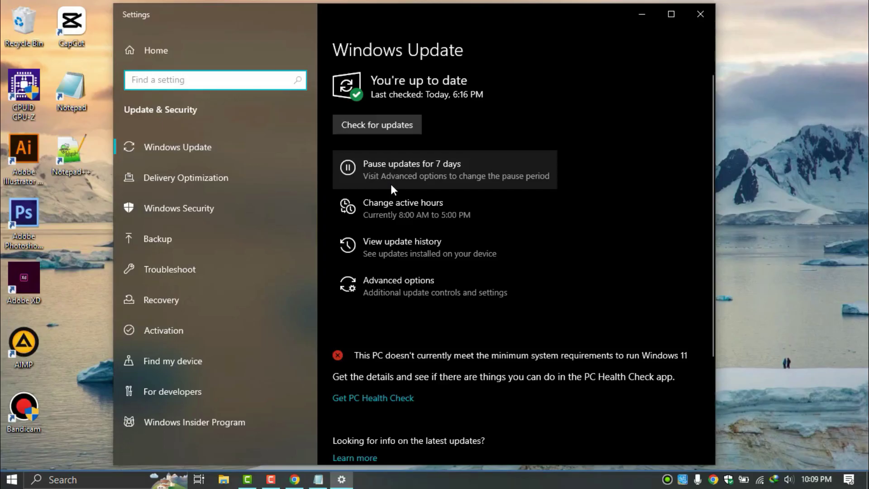
left_click(386, 130)
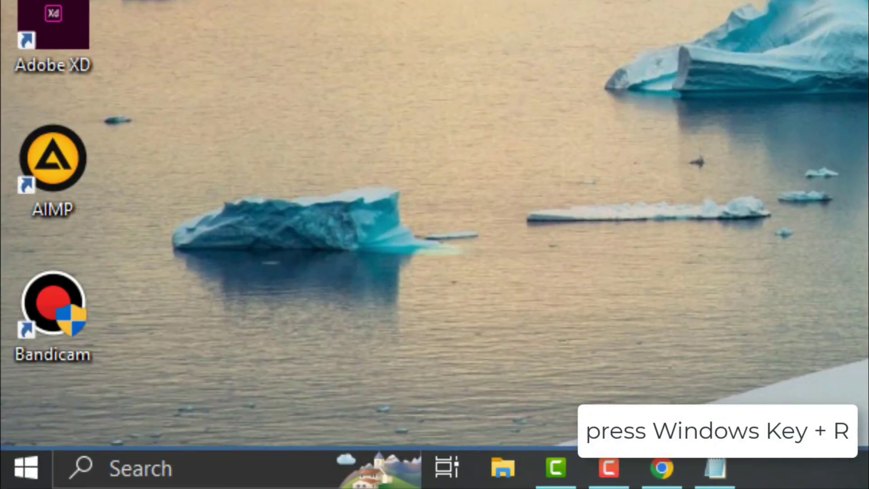
Step: Launch cmd from the Run dialog as administrator with Ctrl+Shift+Enter
key("super+r")
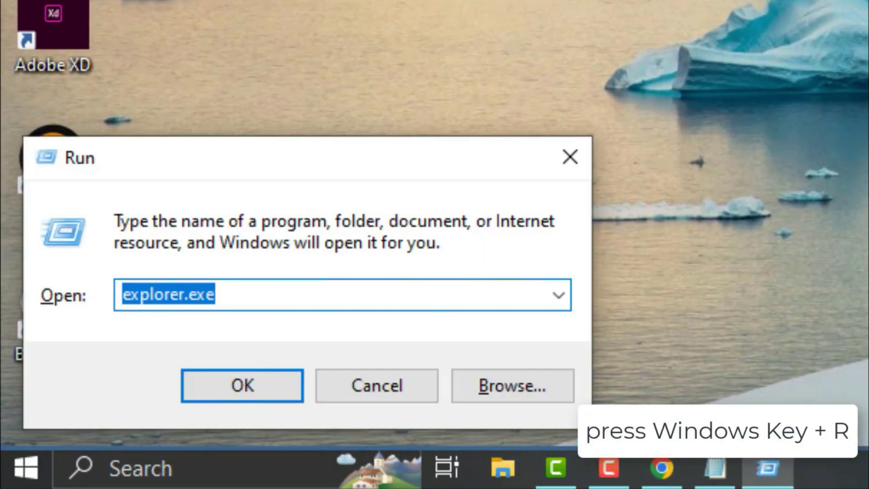
type("cmd")
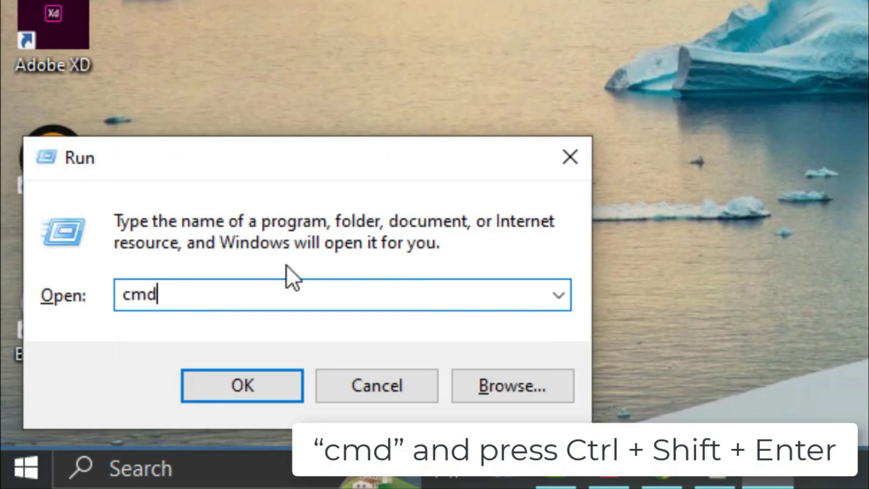
key("ctrl+shift+Return")
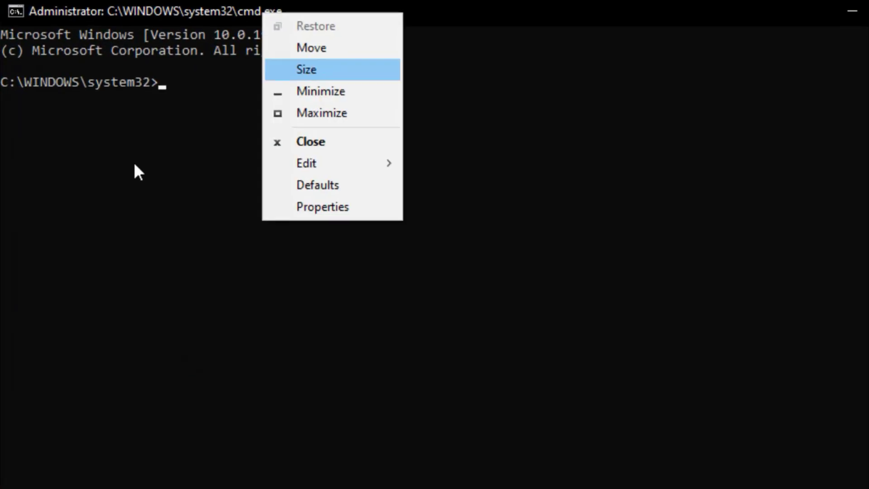
Step: Paste the DISM /Online /Cleanup-image /Restorehealth command via the console's Edit menu
key("Down")
key("Down")
key("Down")
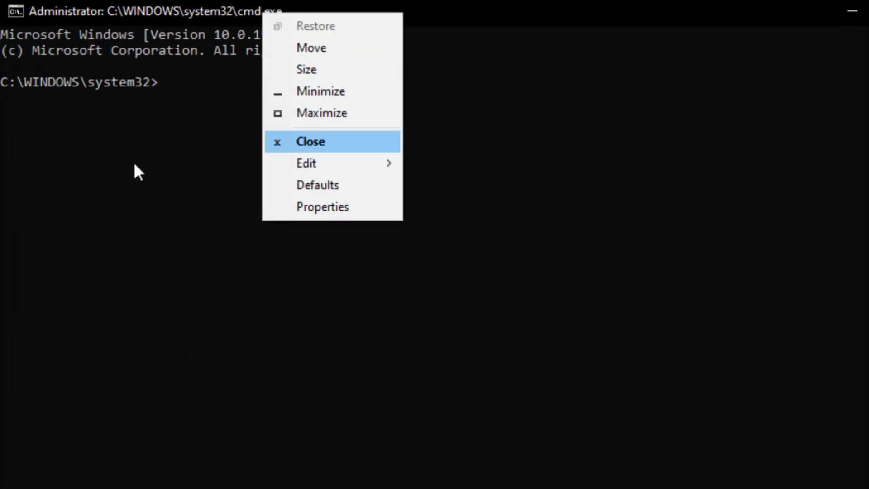
key("Down")
key("Right")
key("Down")
key("Down")
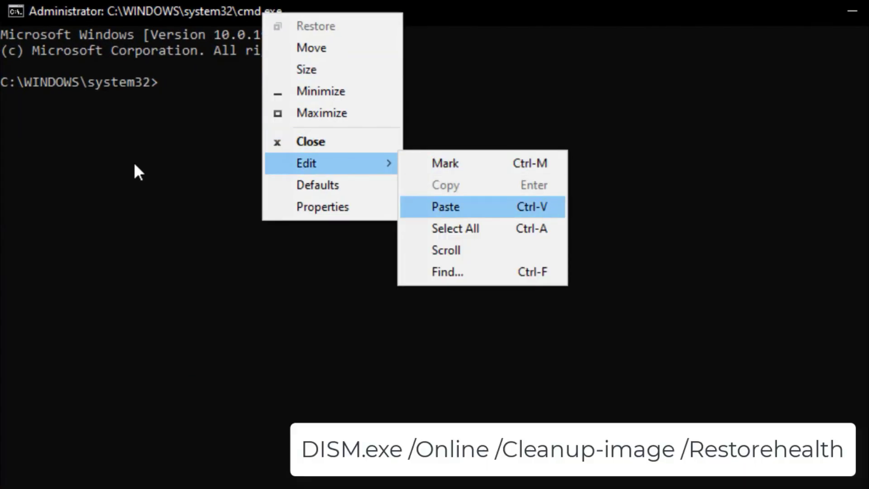
key("Return")
key("Return")
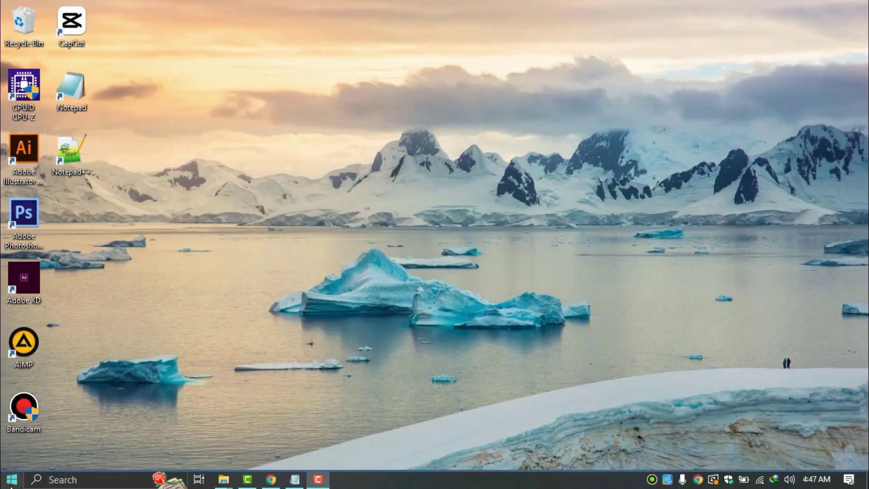
left_click(11, 480)
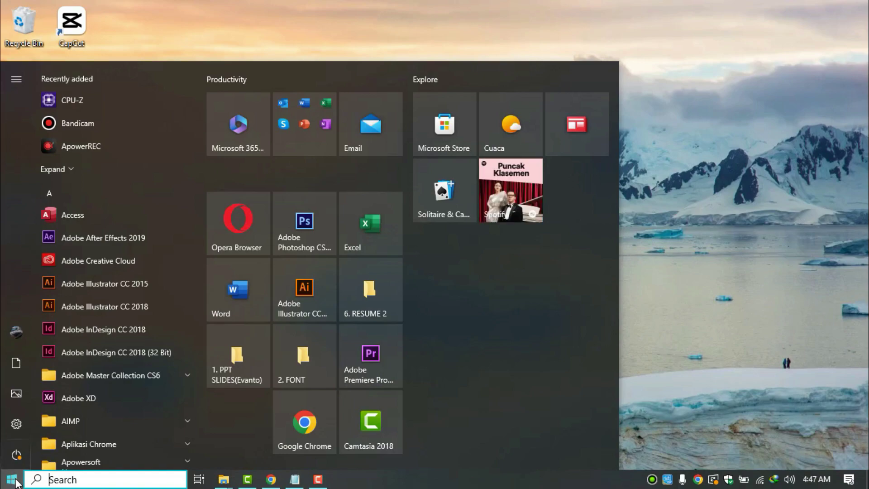
left_click(11, 480)
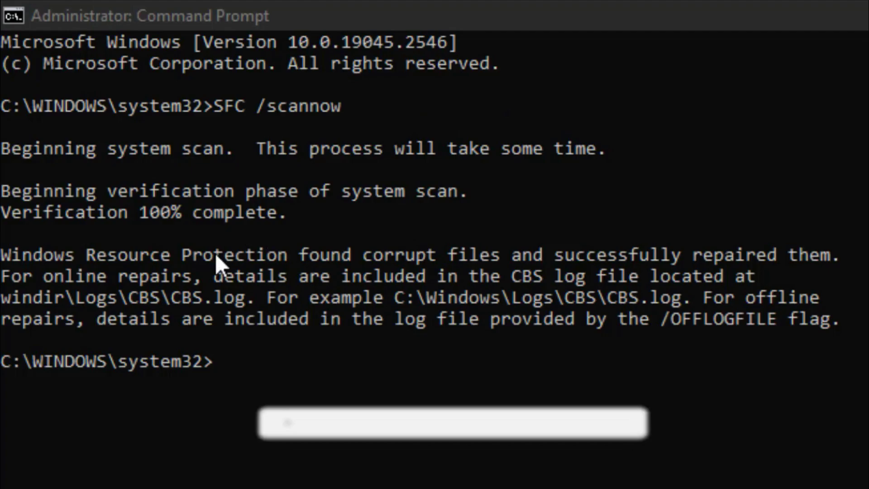